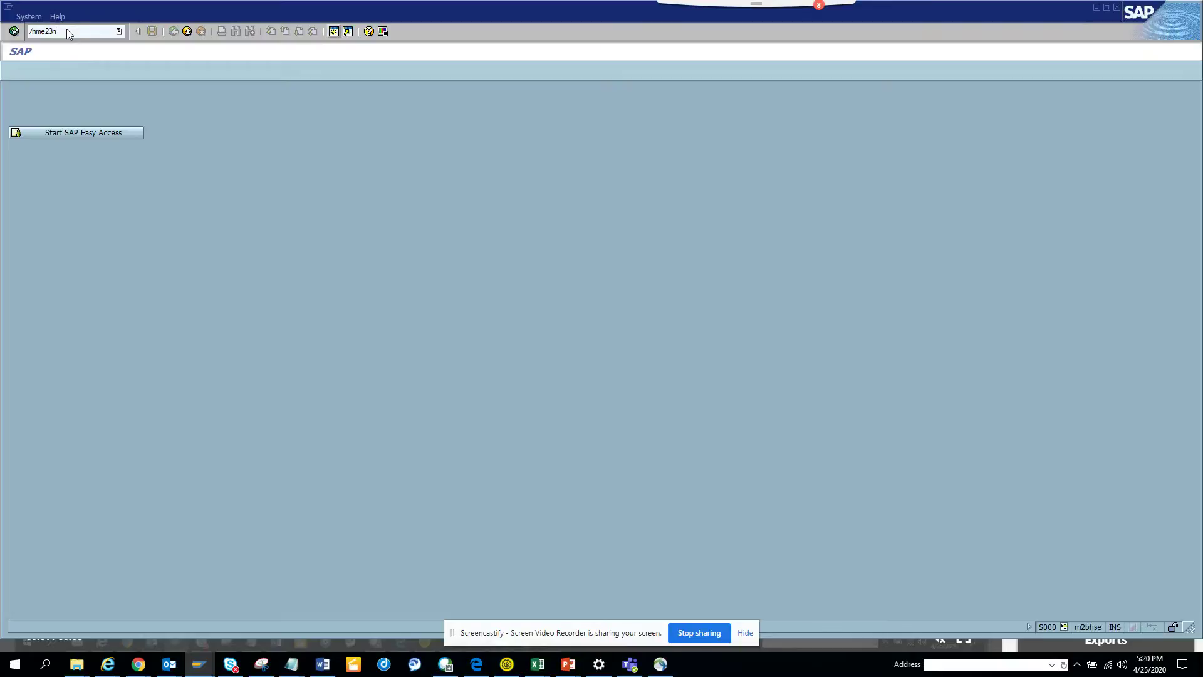
{"action": "key", "text": "Return"}
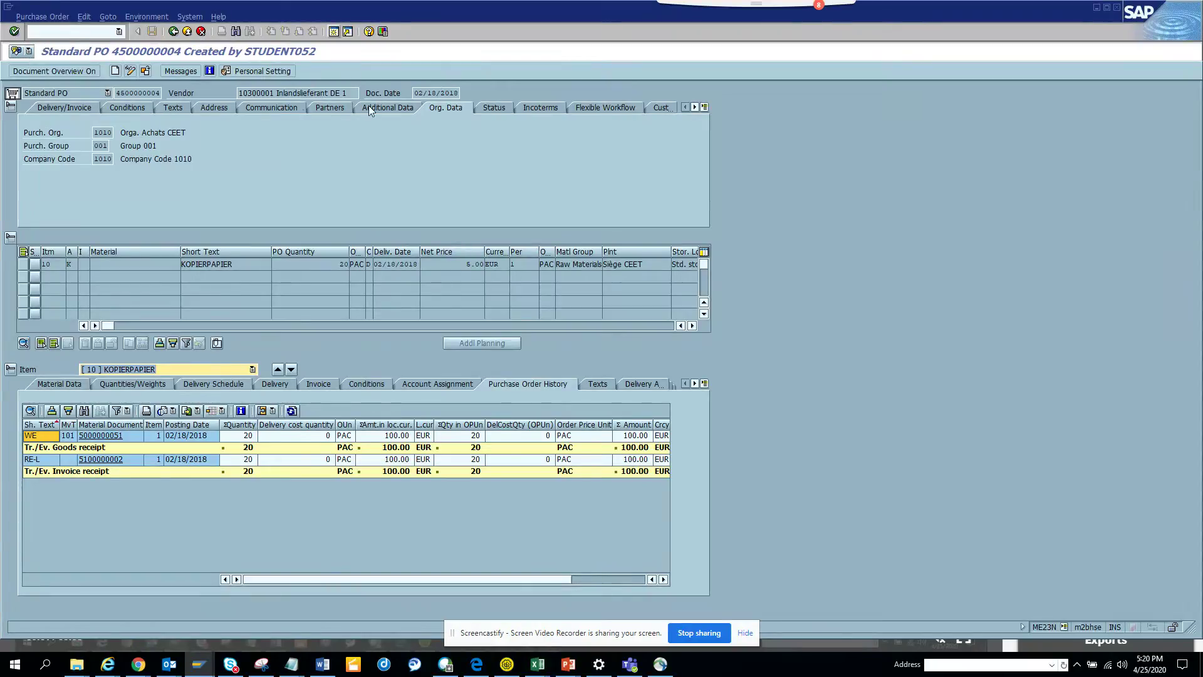
Open the attachment list from Services for Object, showing the 'maggi' attachment
{"action": "left_click", "coordinate": [28, 51]}
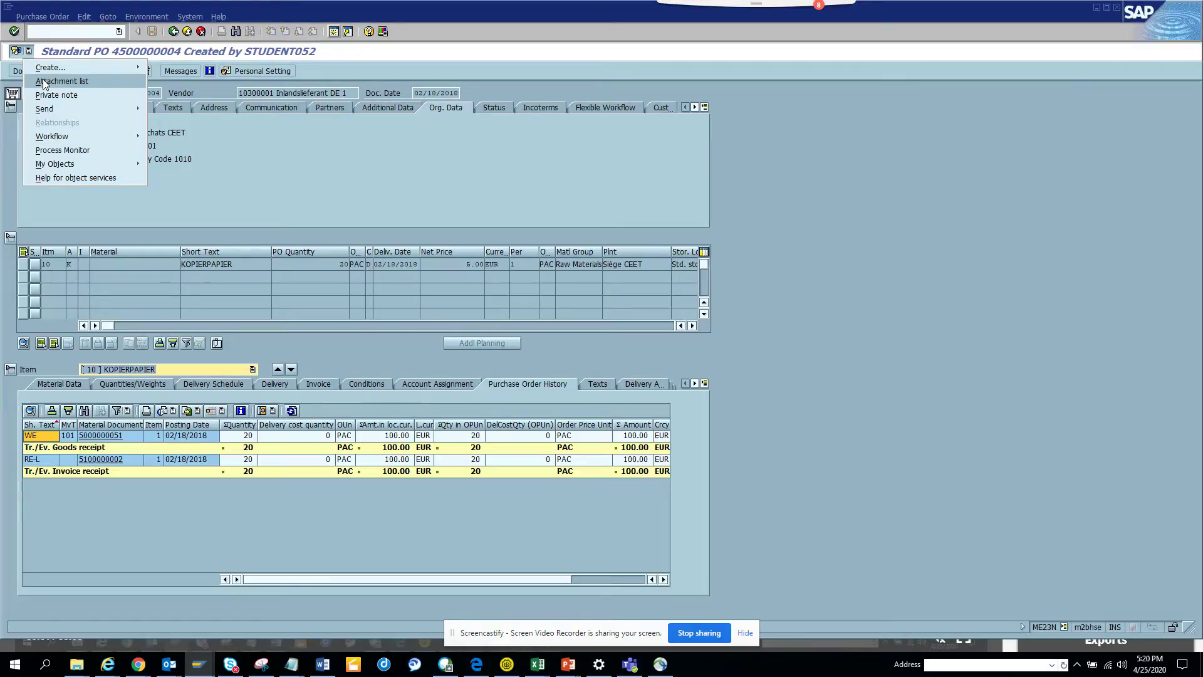
{"action": "left_click", "coordinate": [48, 81]}
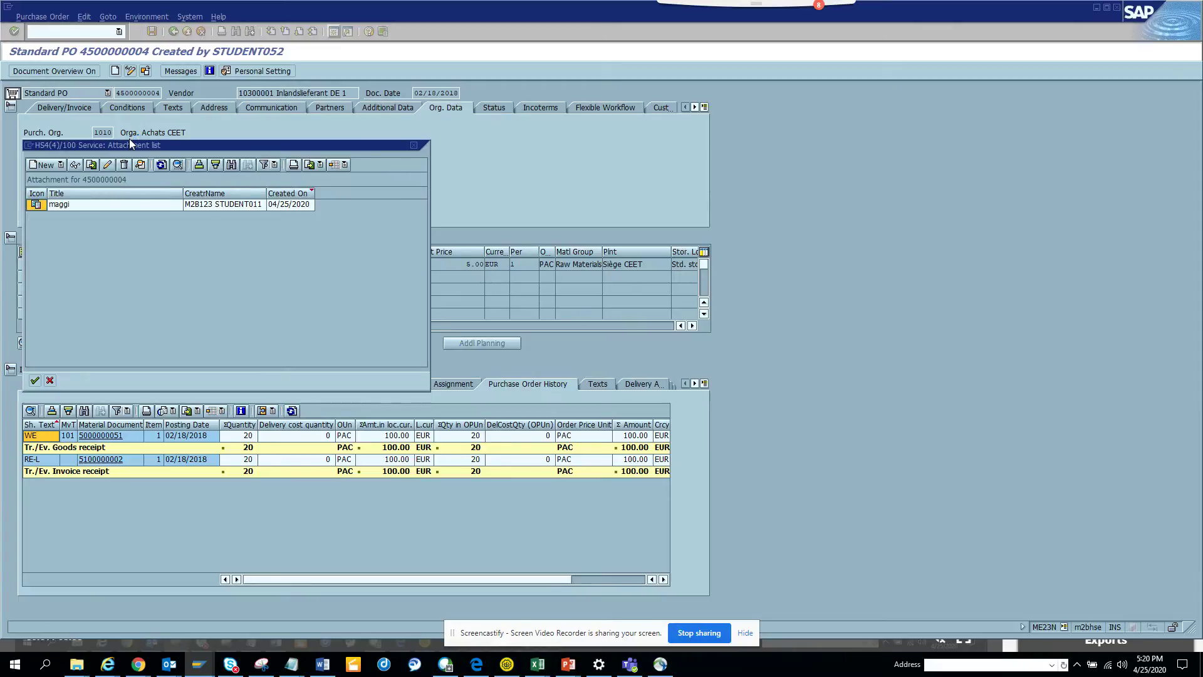
Open the 'maggi' attachment to view the Maggi 2-Minute Noodles image in Photos
{"action": "left_click", "coordinate": [103, 207]}
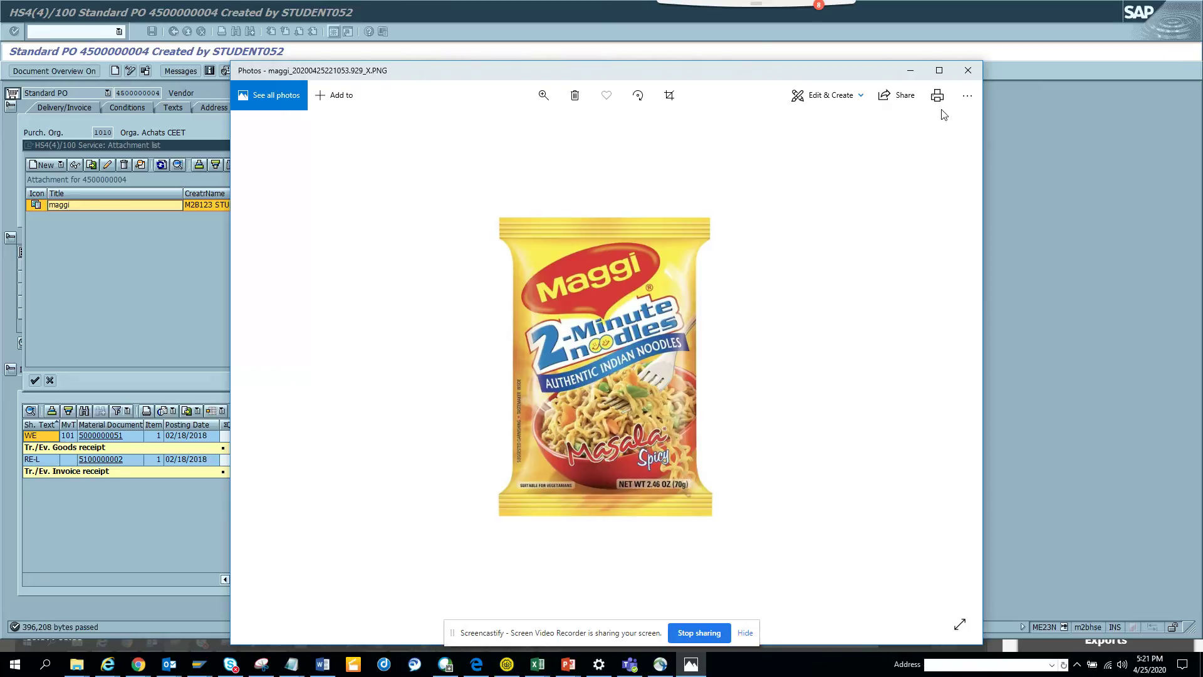
Close the Photos viewer to return to the SAP attachment list
{"action": "left_click", "coordinate": [969, 71]}
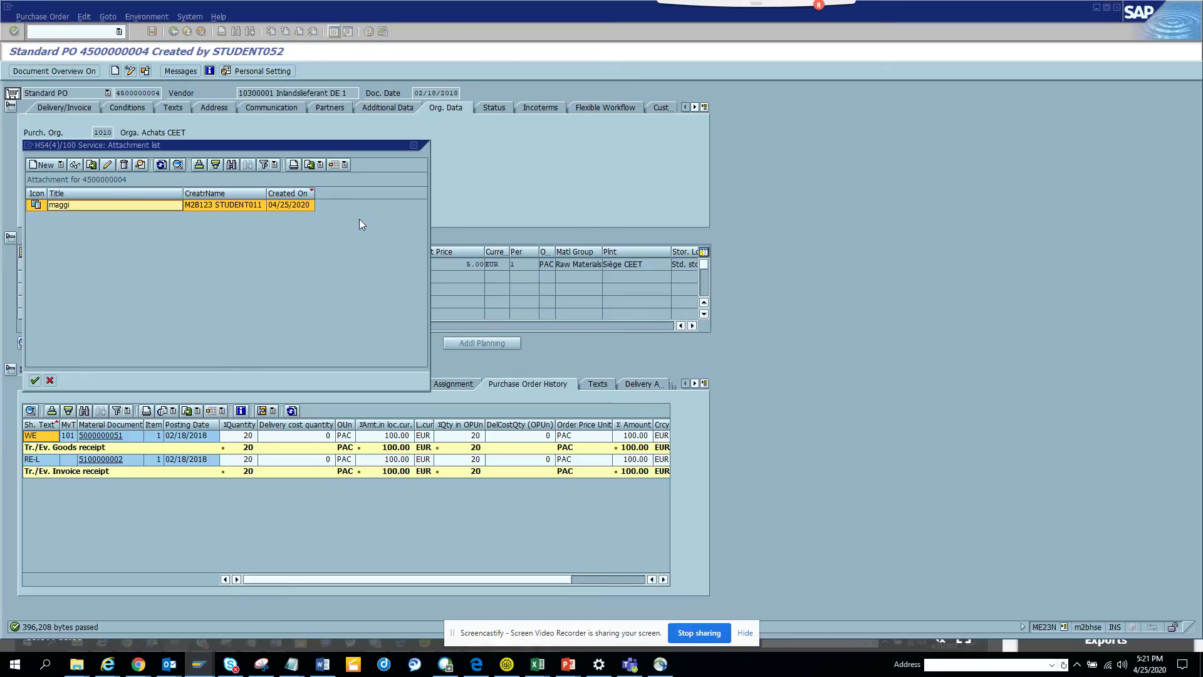